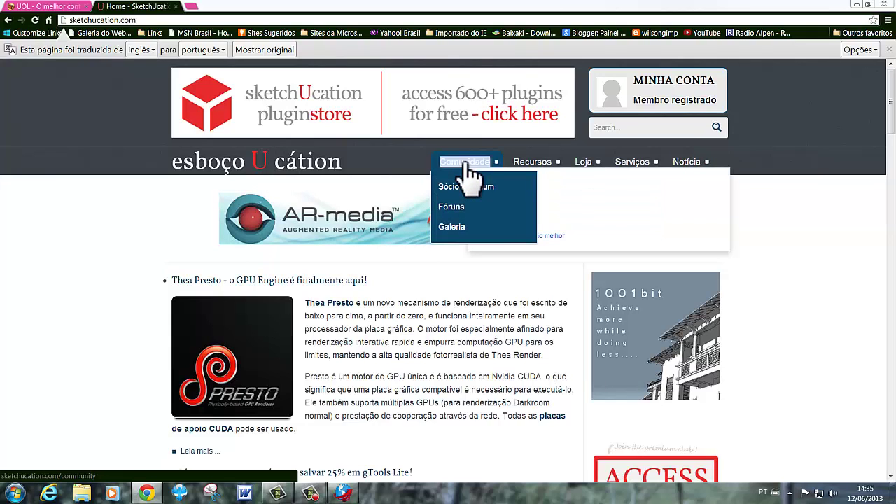
# Open the SketchUcation forum index and scroll down to the Resources section's Plugins subforum
pyautogui.click(462, 221)
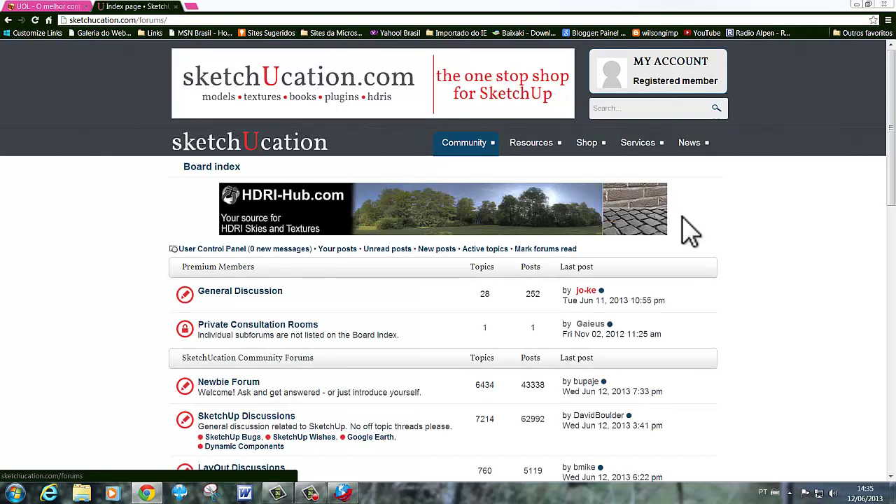
pyautogui.moveTo(893, 208); pyautogui.dragTo(892, 296)
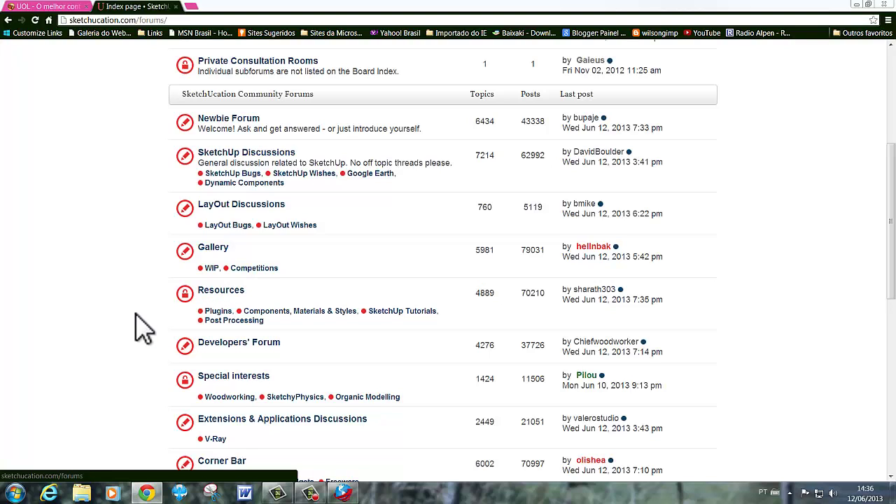
# Open the Plugins subforum and scroll to the page links below its topic list
pyautogui.click(222, 312)
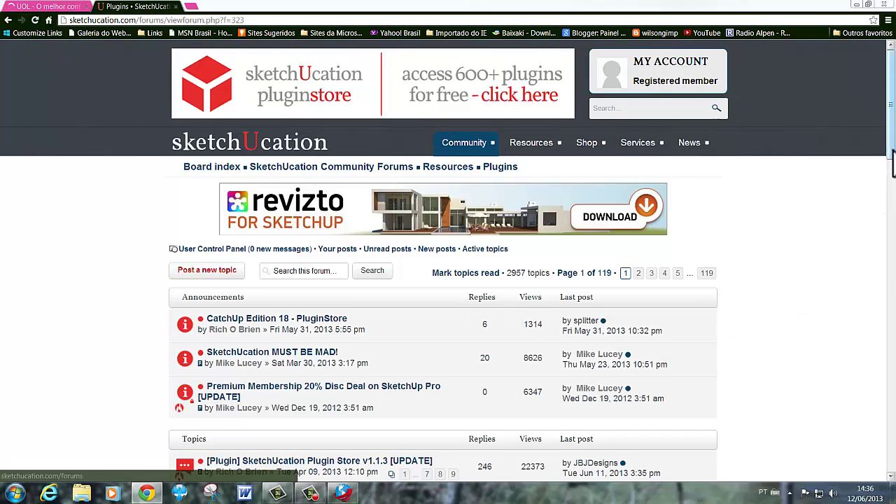
pyautogui.scroll(-1, 880, 194)
pyautogui.scroll(-2, 123, 252)
pyautogui.scroll(-1, 123, 253)
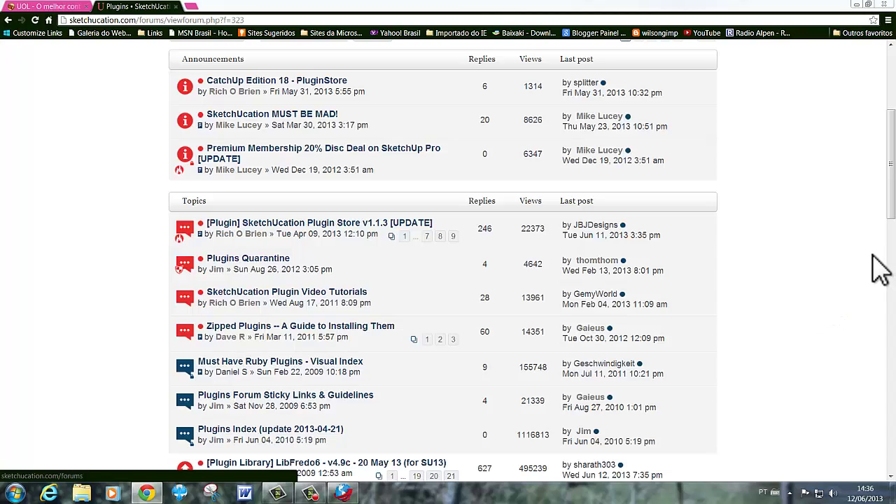
pyautogui.scroll(-5, 894, 243)
pyautogui.scroll(-5, 894, 244)
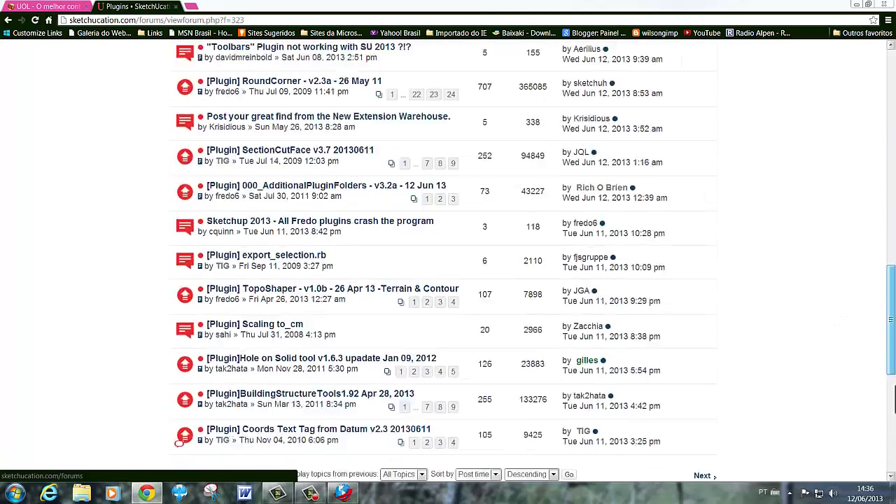
pyautogui.scroll(-5, 894, 243)
pyautogui.scroll(-2, 893, 244)
pyautogui.scroll(1, 892, 459)
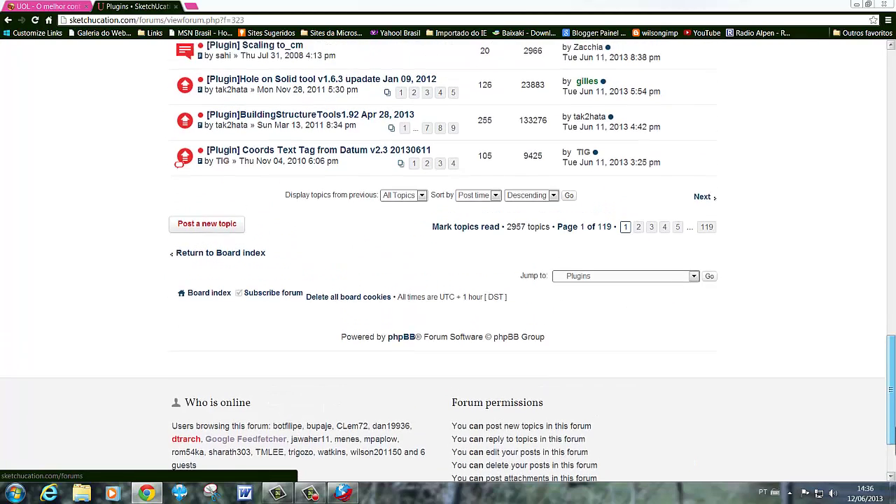
pyautogui.scroll(1, 892, 442)
pyautogui.scroll(1, 892, 421)
pyautogui.moveTo(892, 420); pyautogui.dragTo(892, 415)
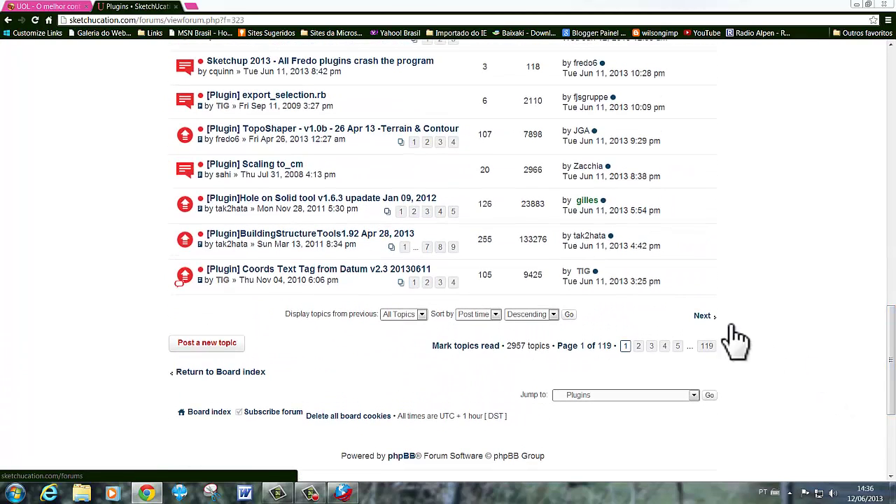
# Go to page 2 of the Plugins topics and scroll to the Tree Maker topic
pyautogui.click(639, 346)
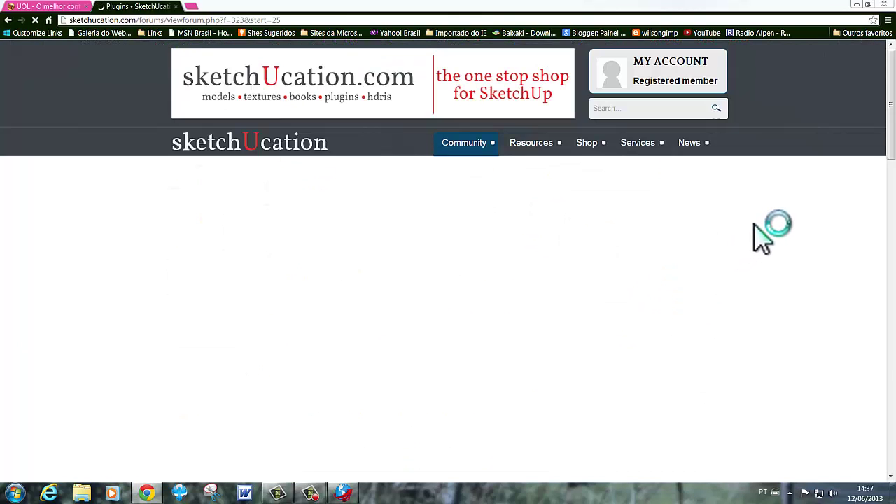
pyautogui.scroll(-10, 761, 238)
pyautogui.scroll(-2, 781, 371)
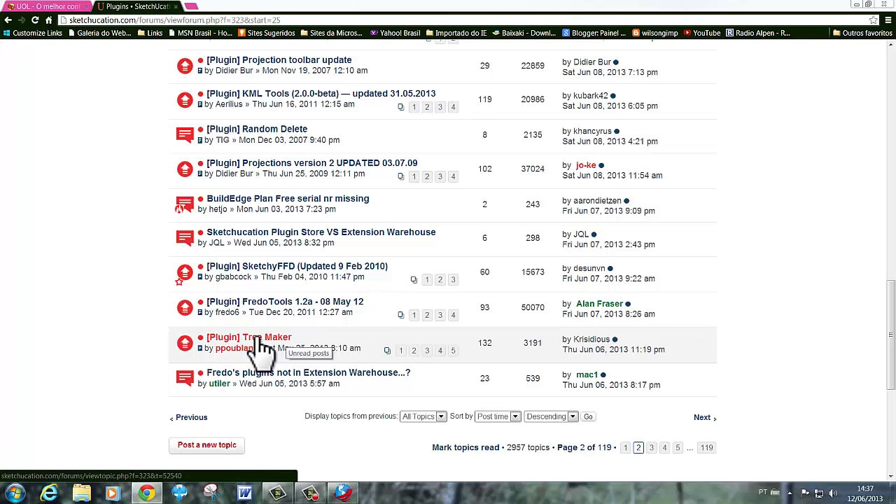
# Open the '[Plugin] Tree Maker' topic and view the author's post with its download link
pyautogui.click(260, 345)
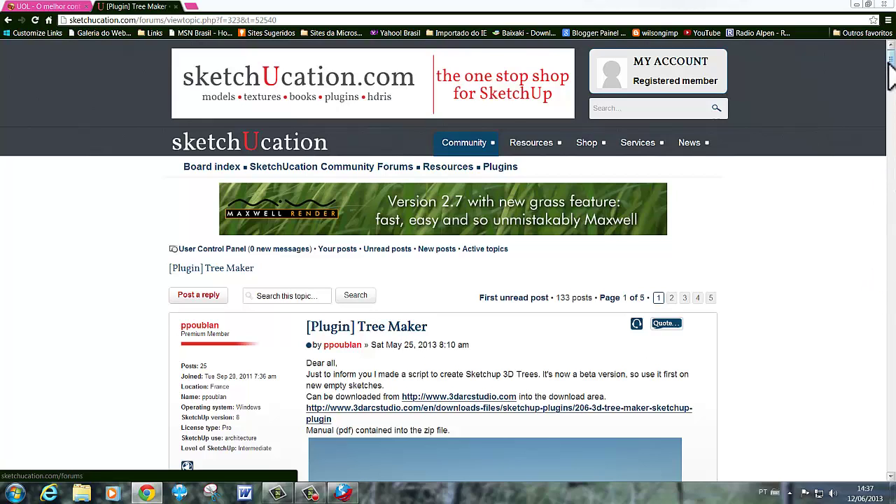
pyautogui.moveTo(891, 61)
pyautogui.mouseDown()
pyautogui.moveTo(892, 81)
pyautogui.moveTo(891, 56)
pyautogui.mouseUp()
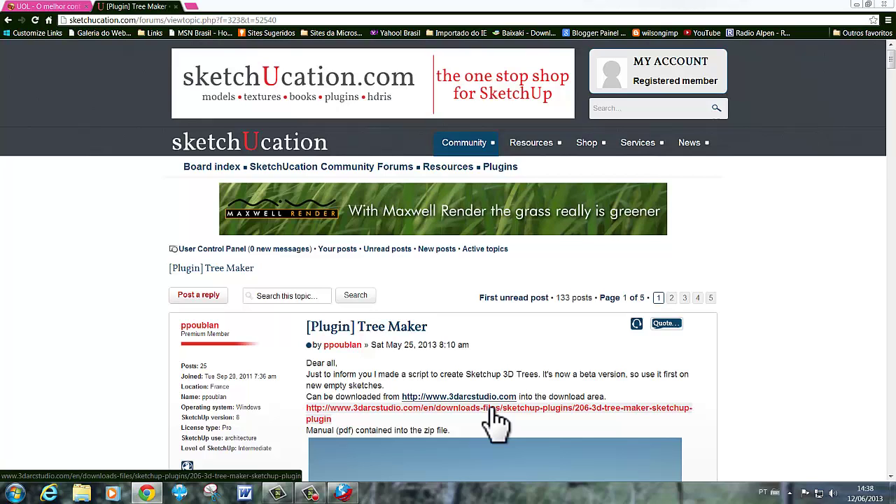
# Follow the post's 3darcstudio.com link and keep Windows' current colour scheme when prompted
pyautogui.click(492, 413)
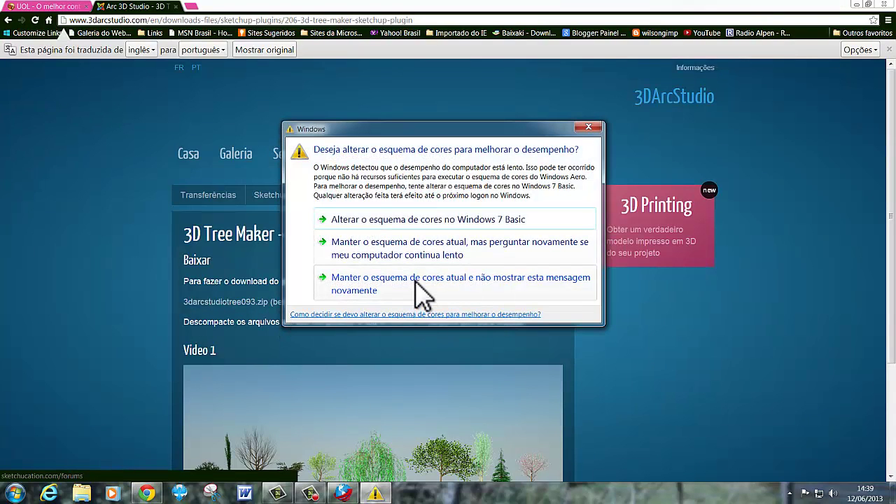
pyautogui.click(420, 293)
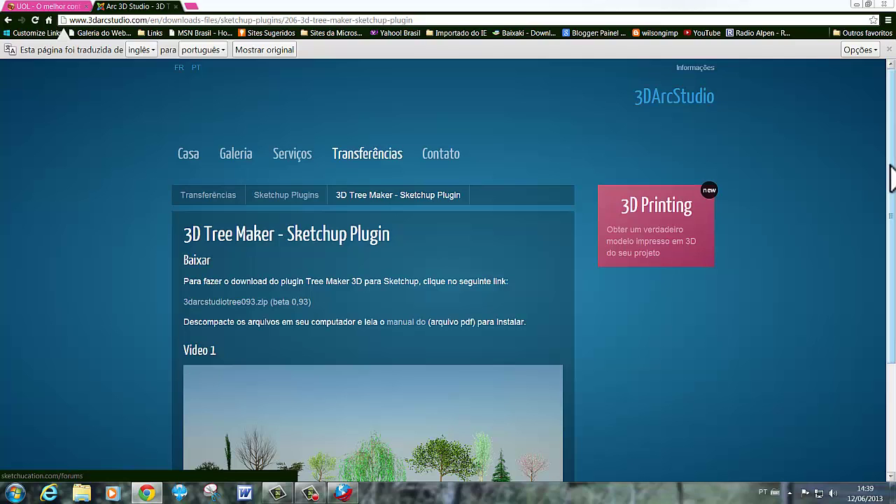
# Scroll down to Video 1 and open the 'Tree Maker - First tree' video in a pop-up
pyautogui.moveTo(893, 175); pyautogui.dragTo(893, 323)
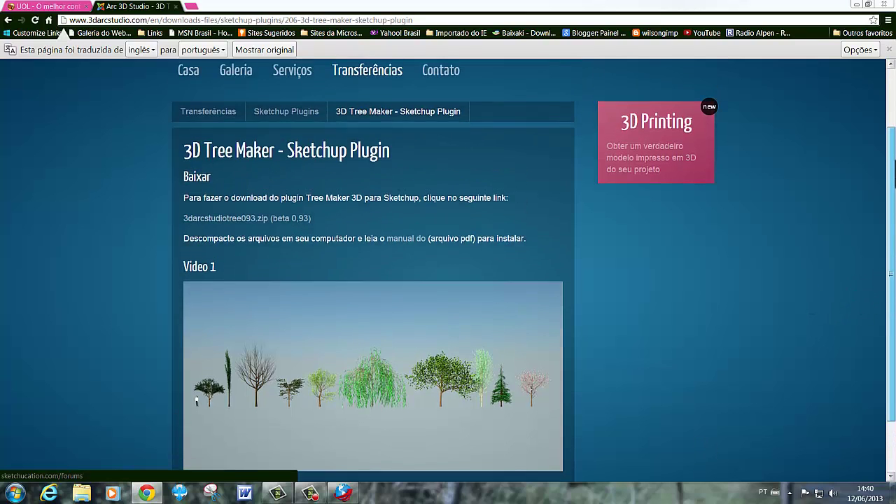
pyautogui.scroll(3, 448, 281)
pyautogui.scroll(-3, 448, 280)
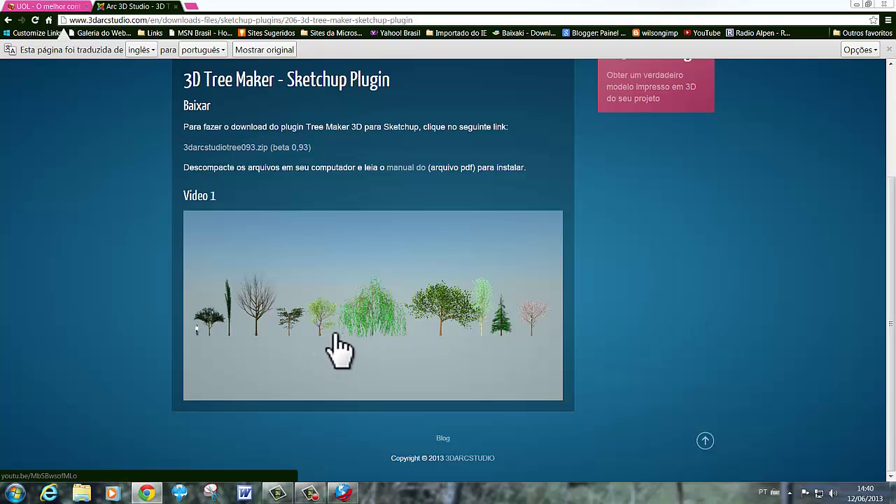
pyautogui.click(335, 334)
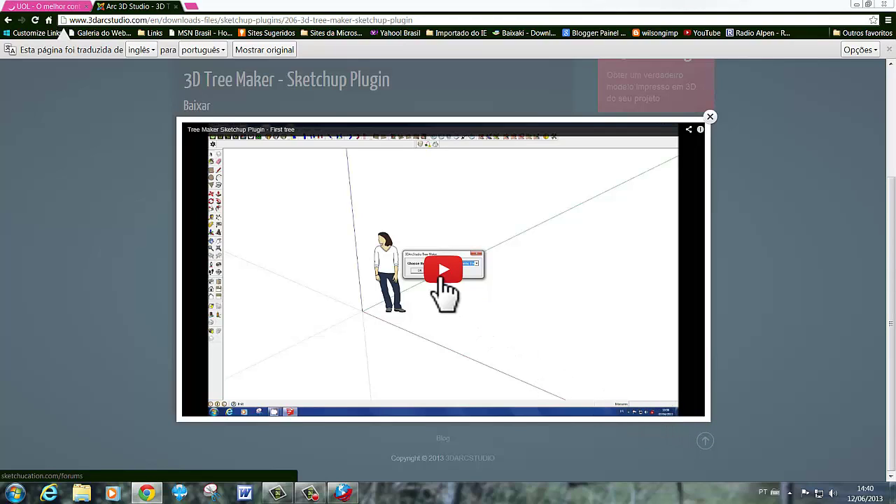
# Play the demo video fullscreen, exit fullscreen, then go back to the Tree Maker forum thread
pyautogui.click(443, 273)
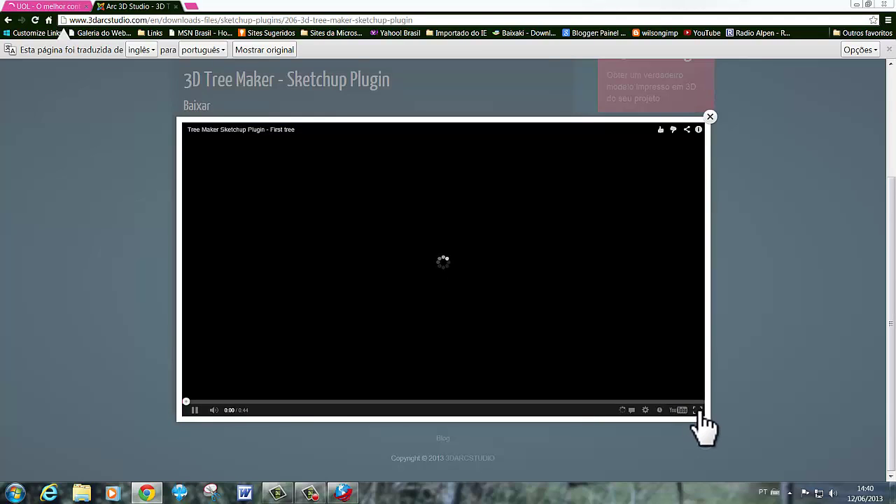
pyautogui.click(699, 413)
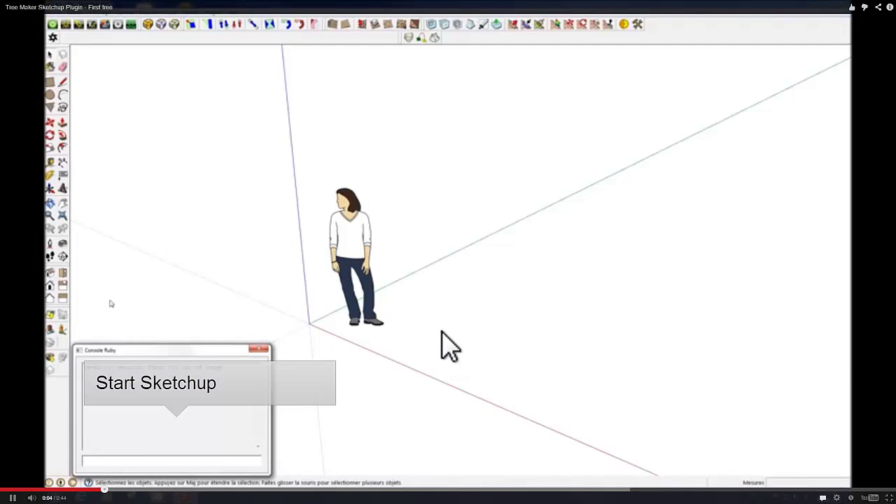
pyautogui.press('Escape')
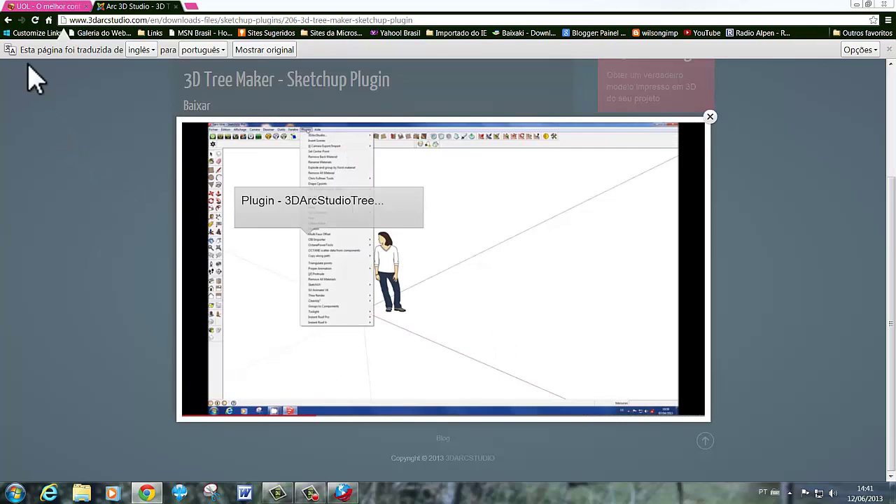
pyautogui.click(8, 20)
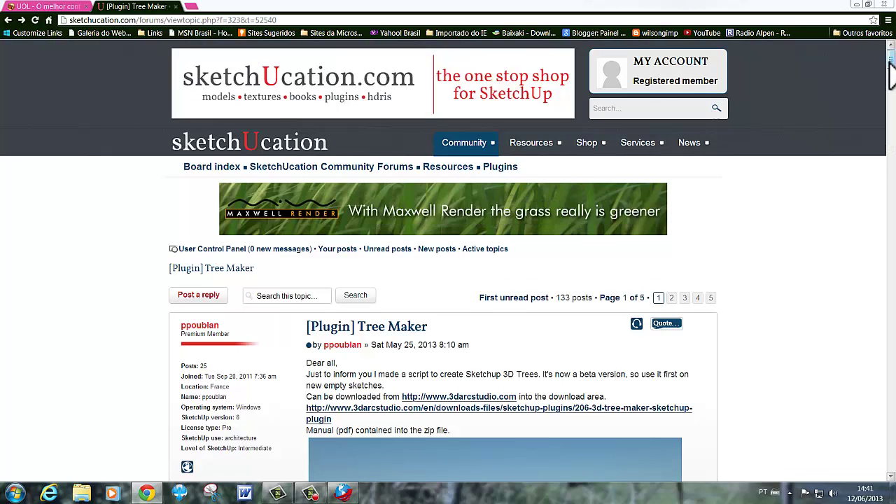
# Scroll the Tree Maker forum post to reach its 3darcstudio.com download link
pyautogui.moveTo(892, 64); pyautogui.dragTo(891, 77)
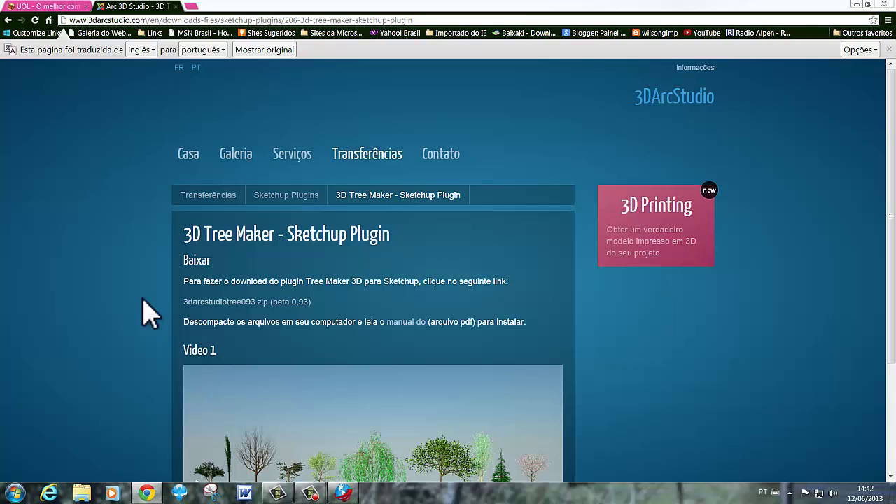
# Download 3darcstudiotree093.zip and show Chrome's full Downloads page
pyautogui.click(222, 304)
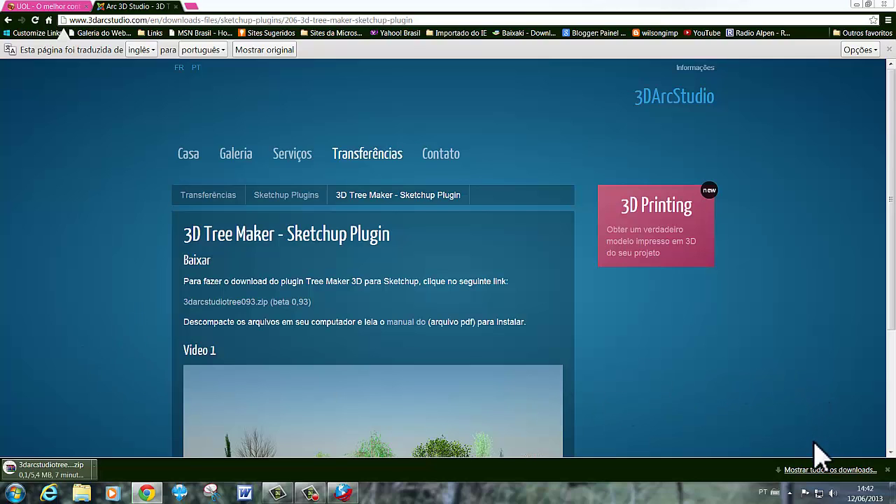
pyautogui.click(802, 471)
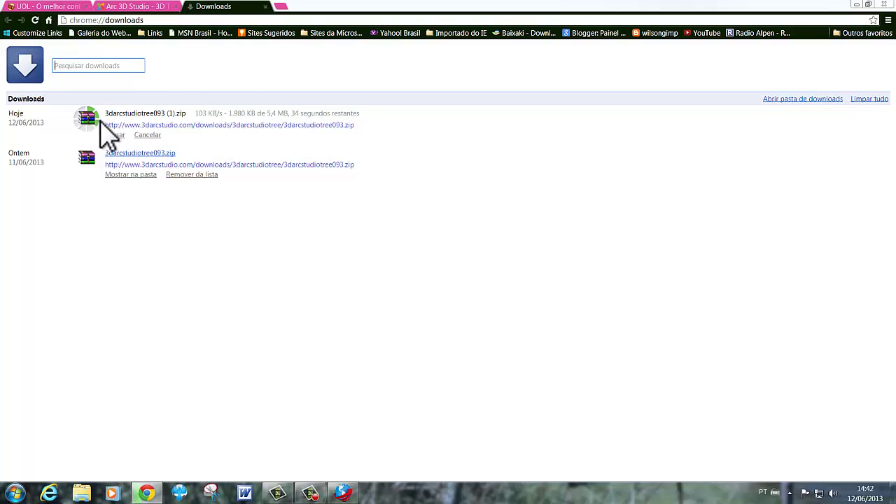
# Cancel the duplicate '3darcstudiotree093 (1).zip' download and remove it from the list
pyautogui.click(145, 135)
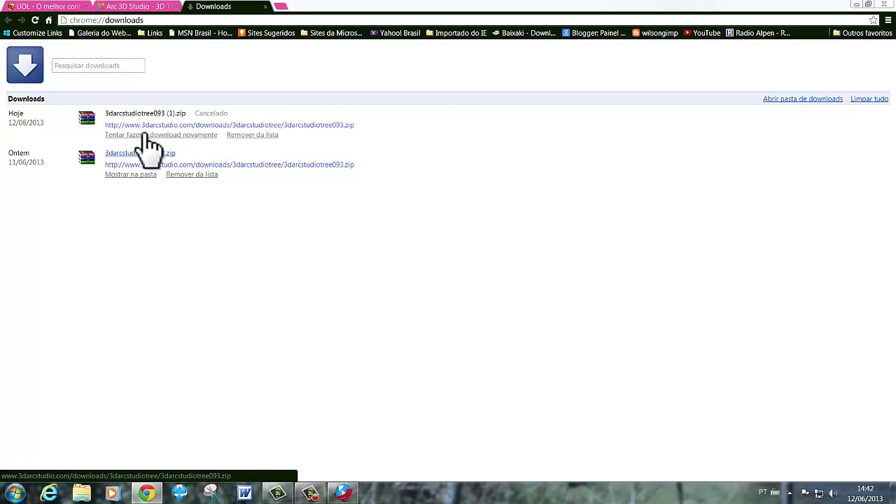
pyautogui.click(248, 135)
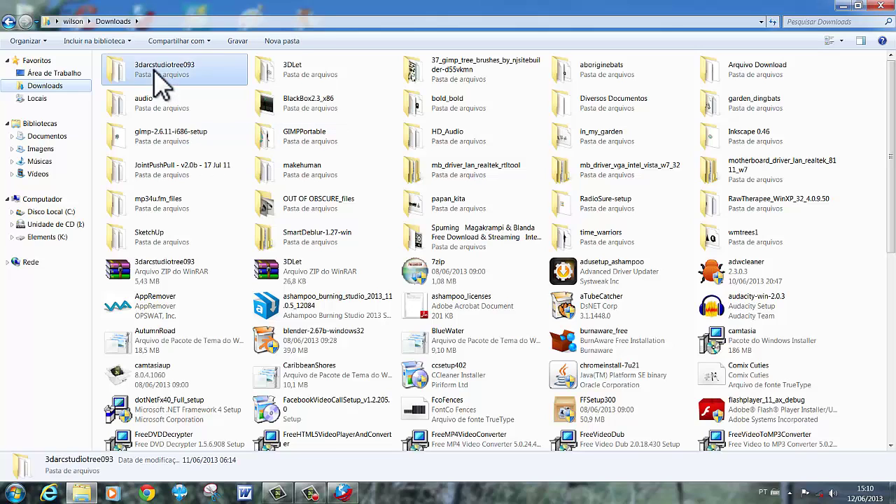
# Open the 3darcstudiotree093 folder and switch its view to Tiles ('Lado a Lado')
pyautogui.doubleClick(153, 69)
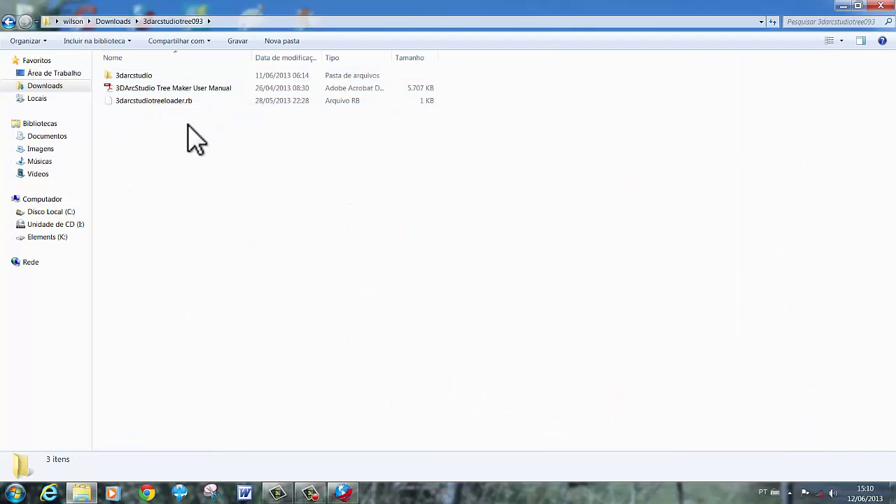
pyautogui.click(842, 40)
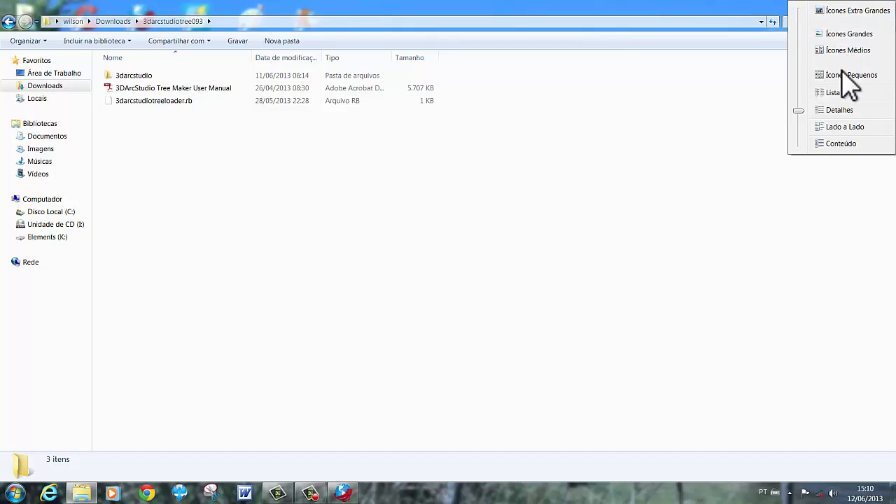
pyautogui.click(832, 126)
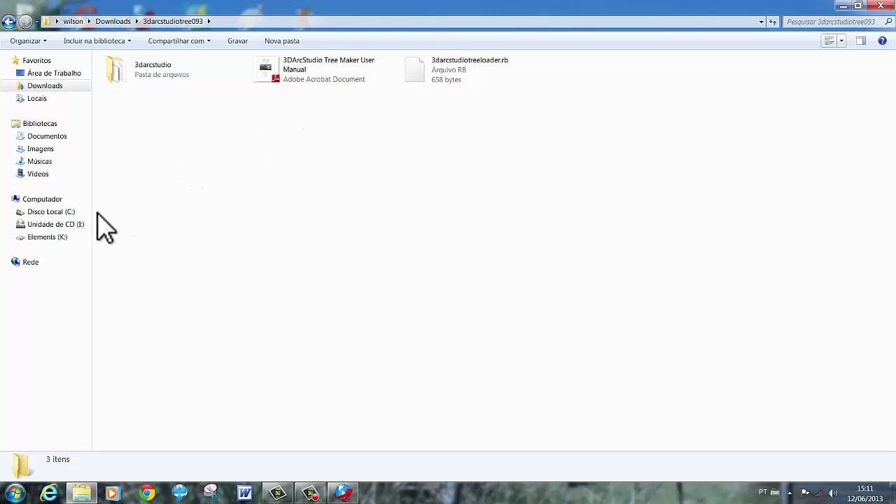
# In C:\Arquivos de Programas, switch to Tiles view and open Google > Google SketchUp 8
pyautogui.moveTo(50, 211)
pyautogui.click(69, 212)
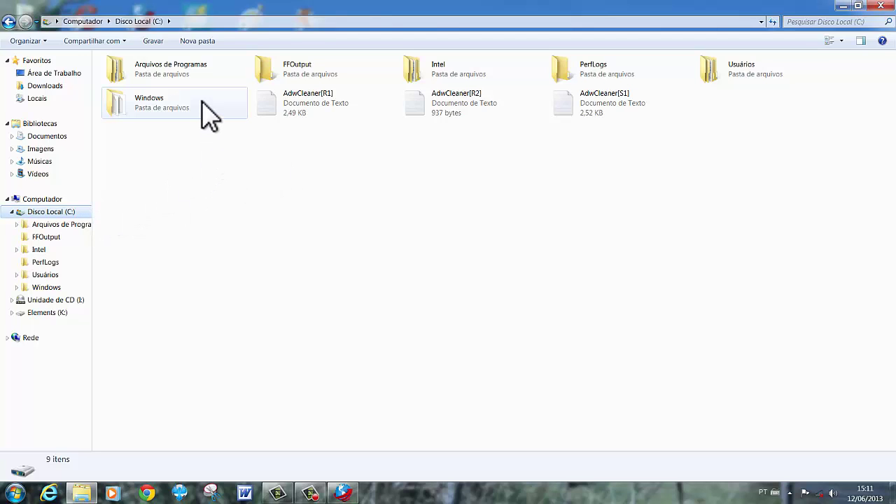
pyautogui.doubleClick(175, 70)
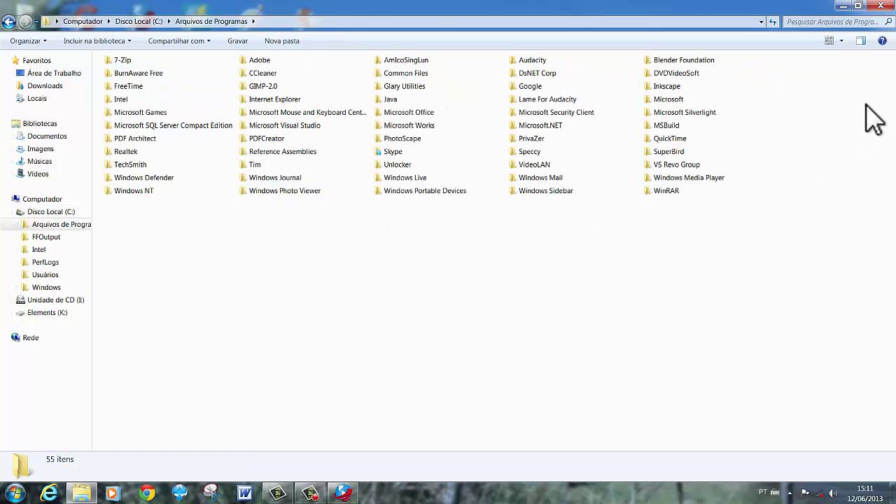
pyautogui.click(842, 41)
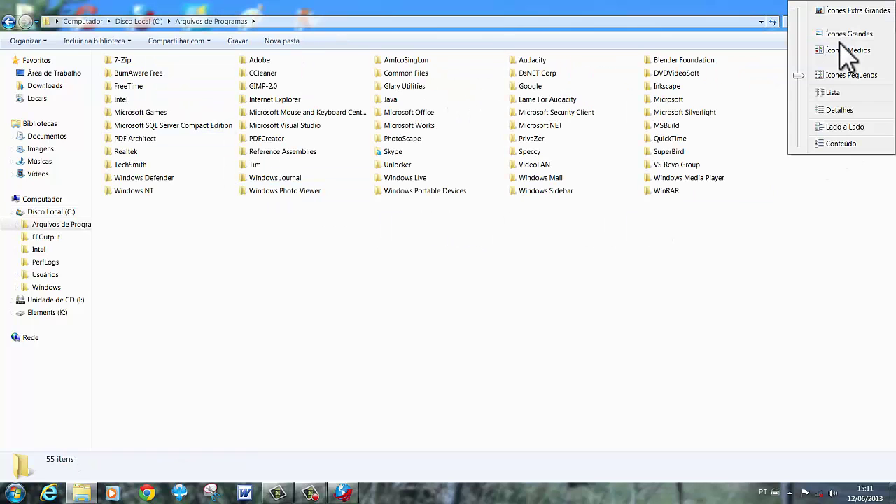
pyautogui.click(837, 126)
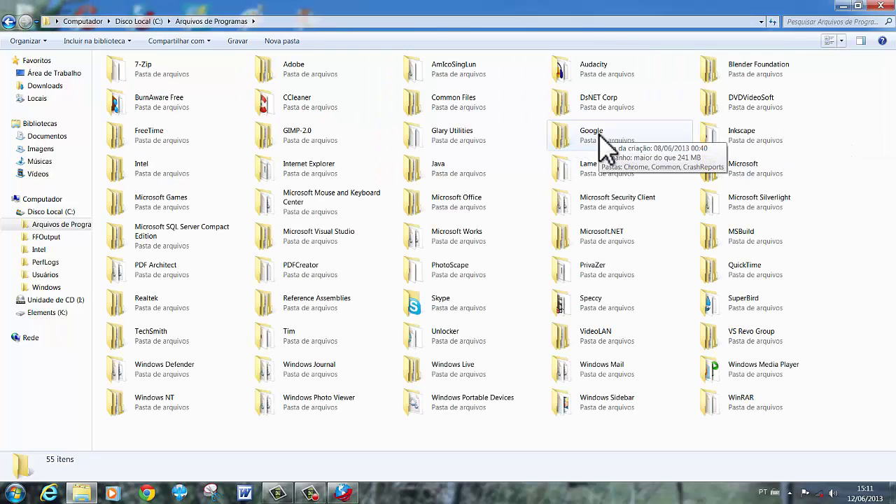
pyautogui.moveTo(592, 135)
pyautogui.doubleClick(592, 133)
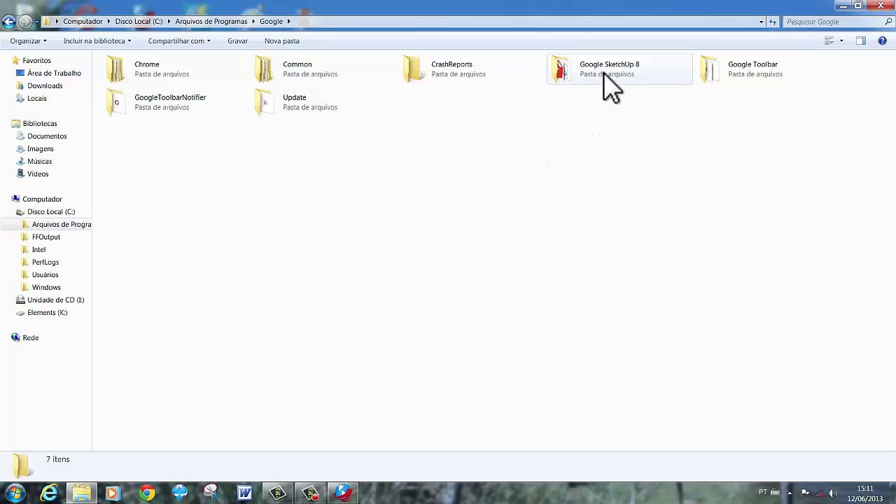
pyautogui.moveTo(609, 68)
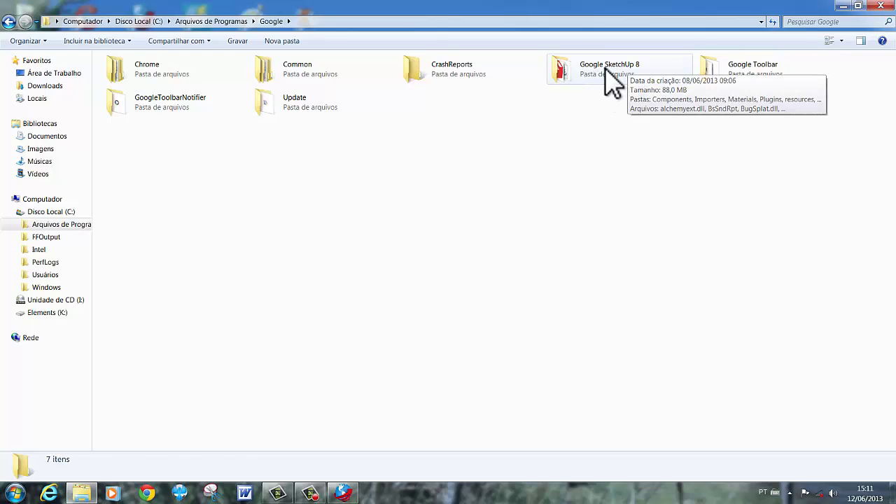
pyautogui.click(606, 69)
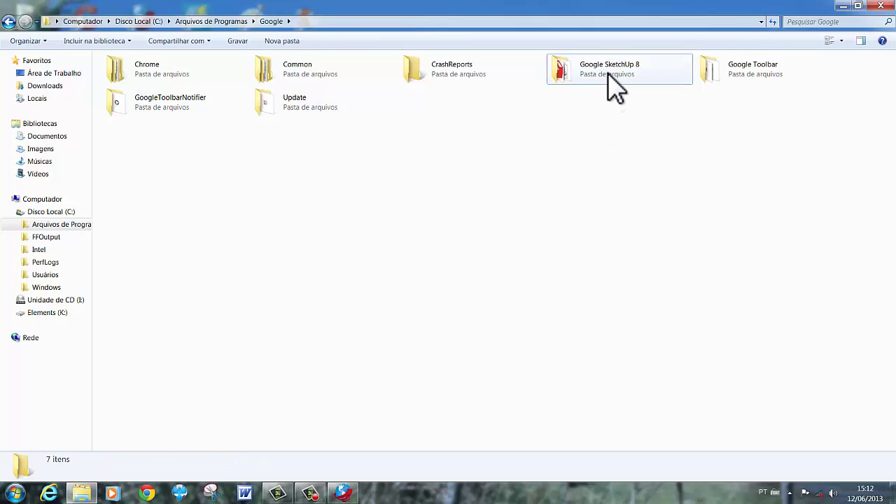
pyautogui.doubleClick(607, 69)
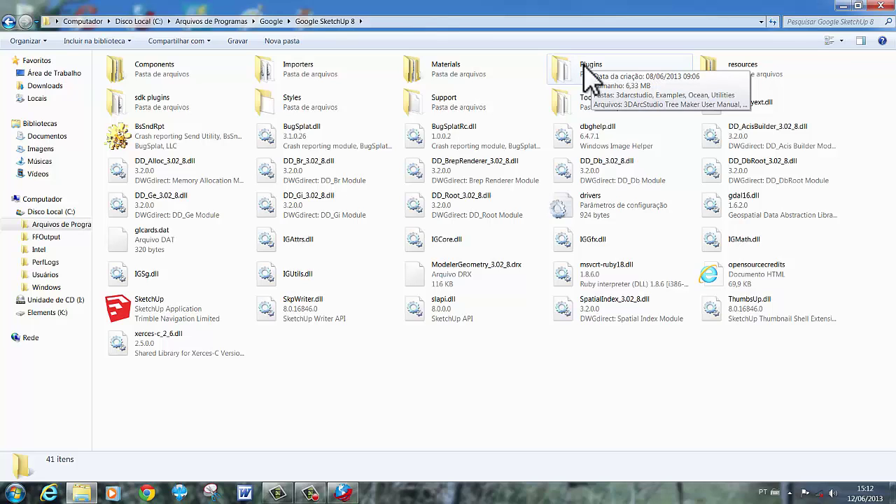
# Open the SketchUp 8 Plugins folder to show 3darcstudio and 3darcstudiotreeloader.rb
pyautogui.click(586, 76)
pyautogui.rightClick(589, 77)
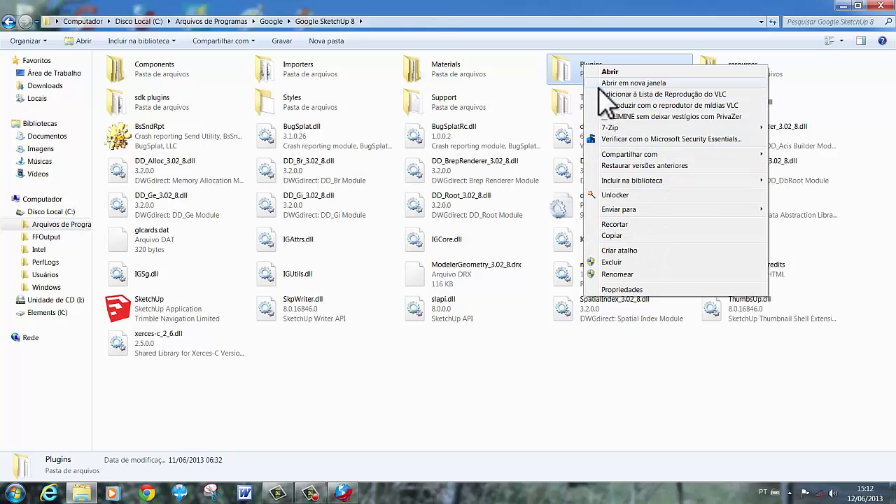
pyautogui.click(635, 380)
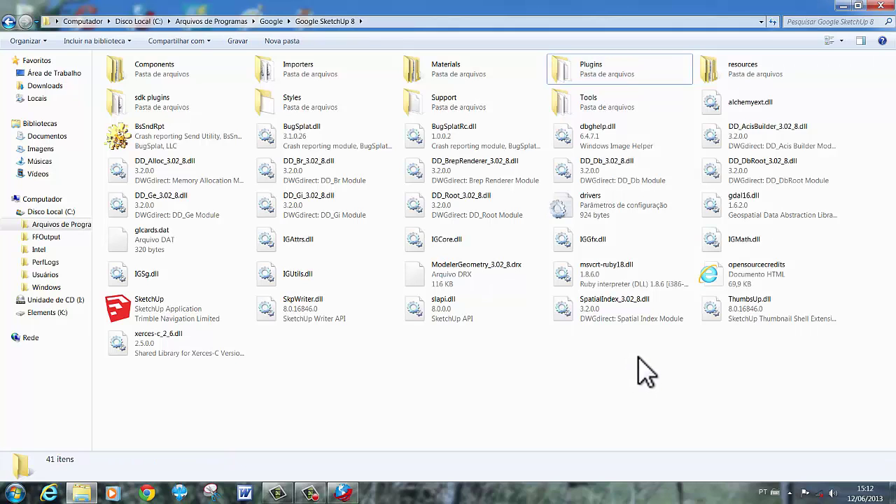
pyautogui.doubleClick(606, 67)
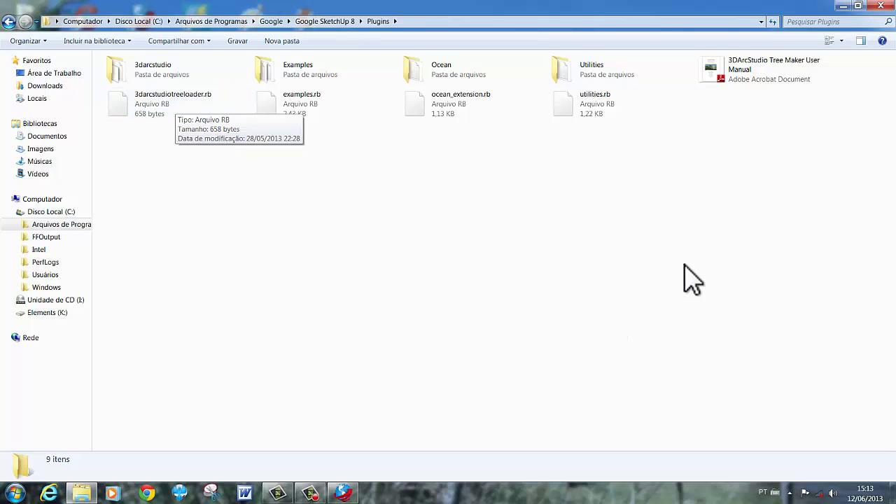
pyautogui.click(312, 496)
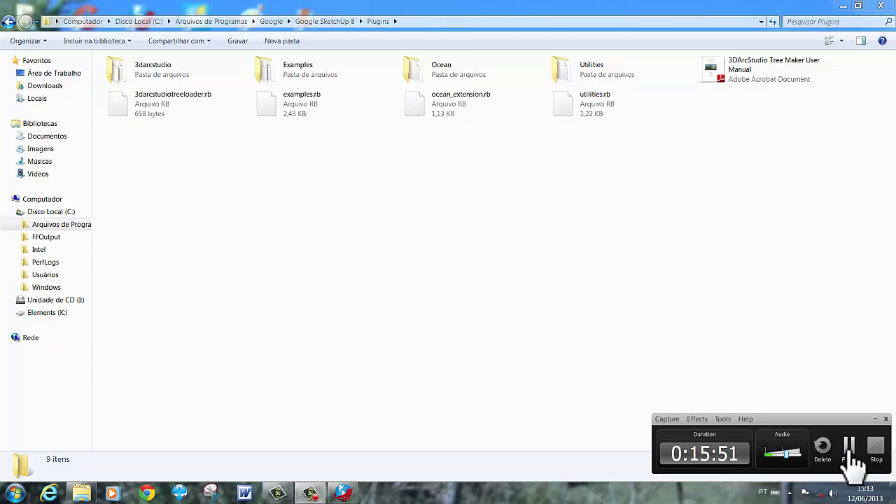
# Show the Plug-ins > 3DArcStudio submenu with Make tree, Tools and About
pyautogui.click(847, 452)
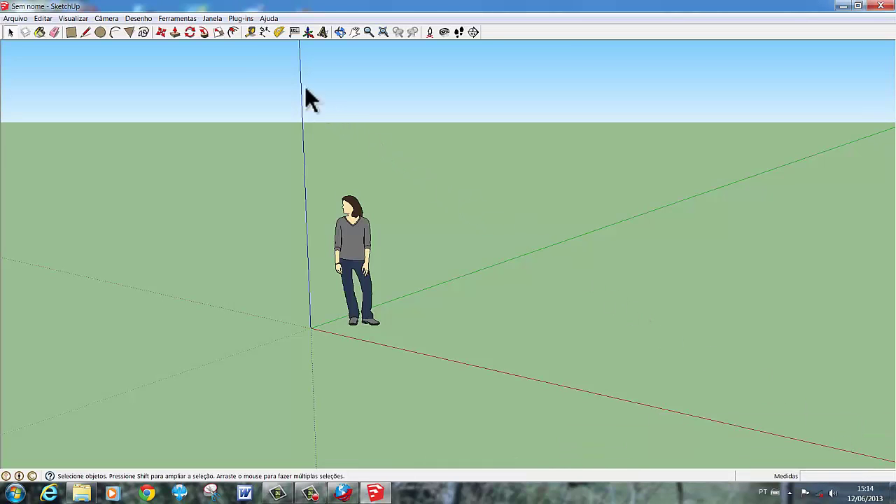
pyautogui.click(241, 19)
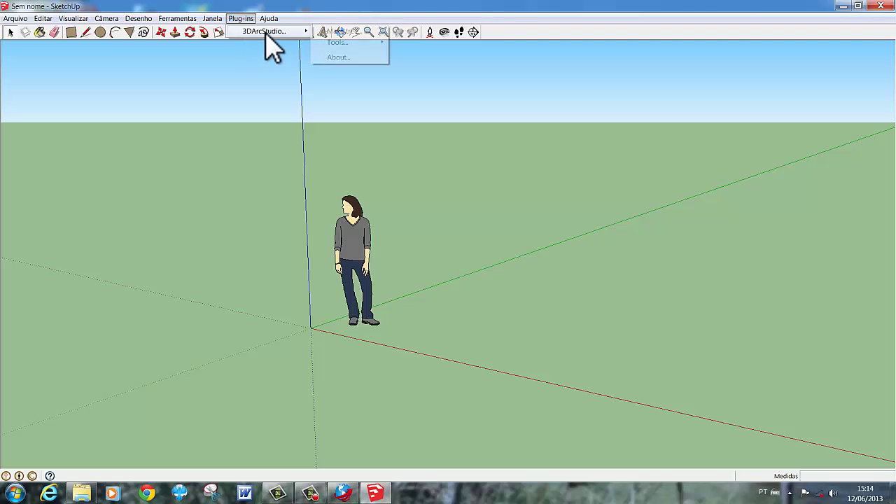
pyautogui.moveTo(264, 31)
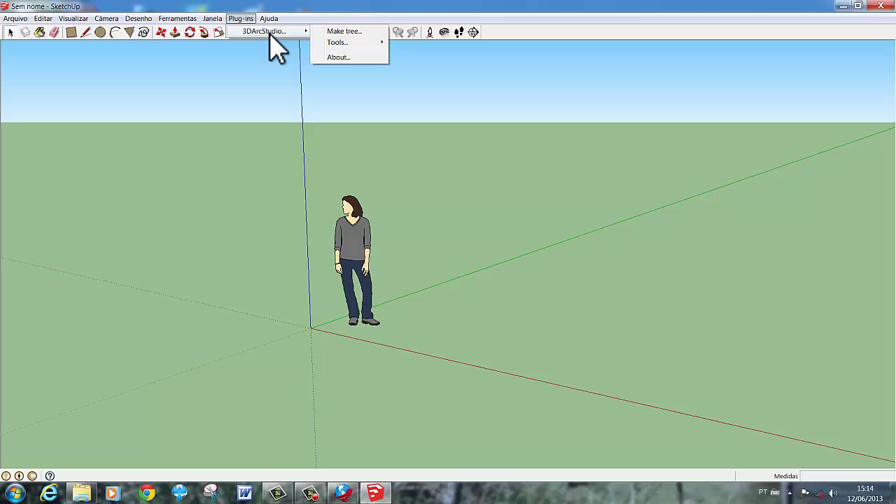
# Run Make tree, review the tree type list, and confirm Default Generic Tree
pyautogui.click(344, 32)
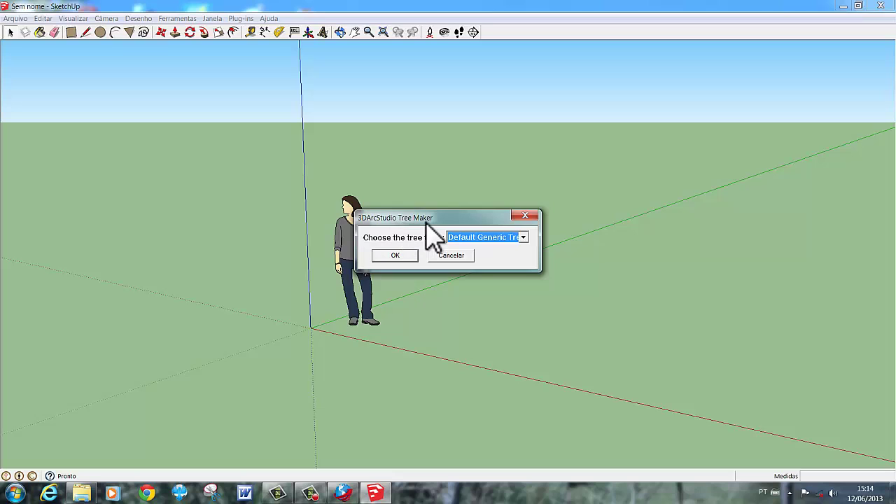
pyautogui.click(523, 238)
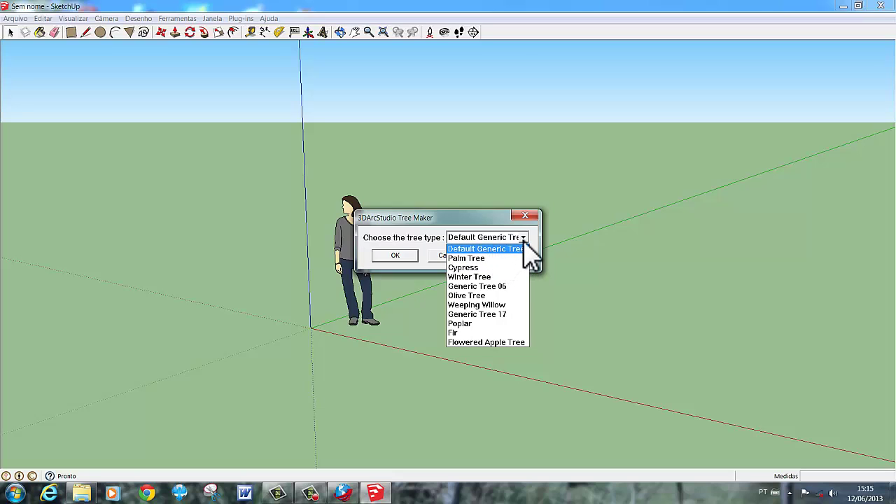
pyautogui.click(523, 240)
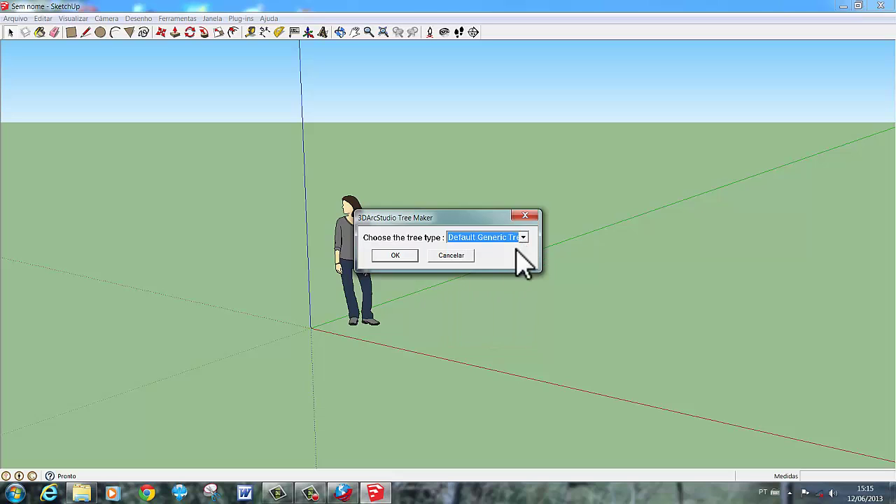
pyautogui.click(397, 257)
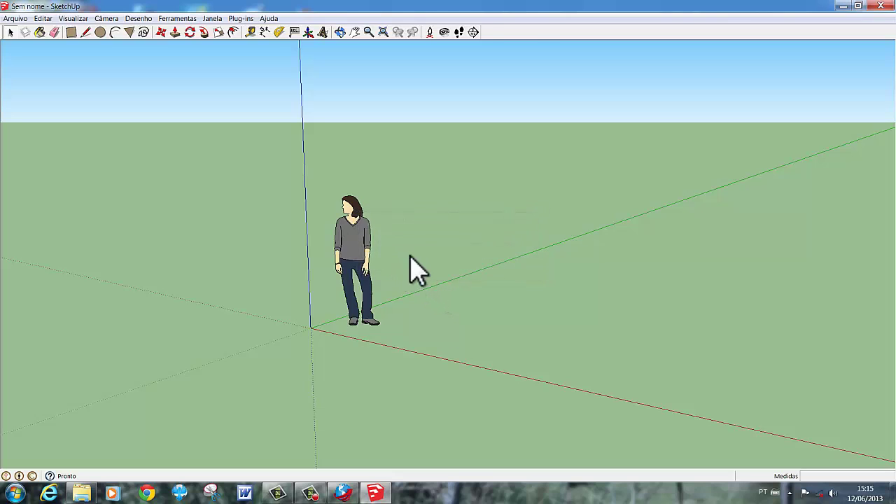